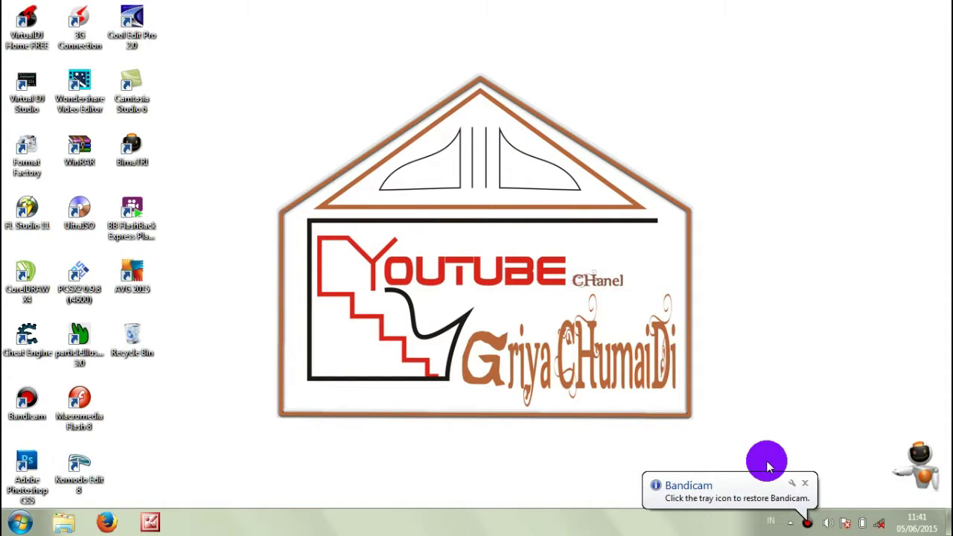
- Dismiss the Bandicam notification and launch Adobe Photoshop CS5 from the desktop shortcut
click(809, 488)
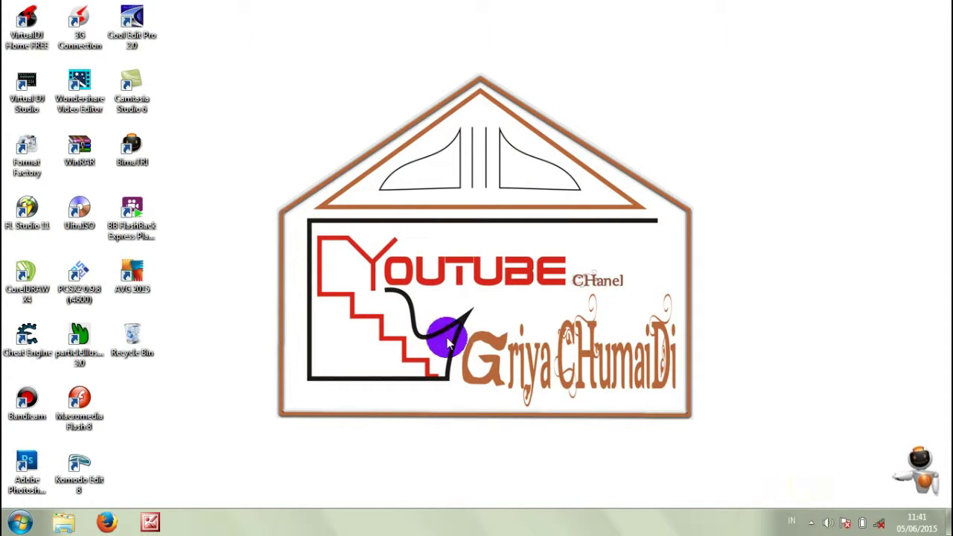
double_click(41, 463)
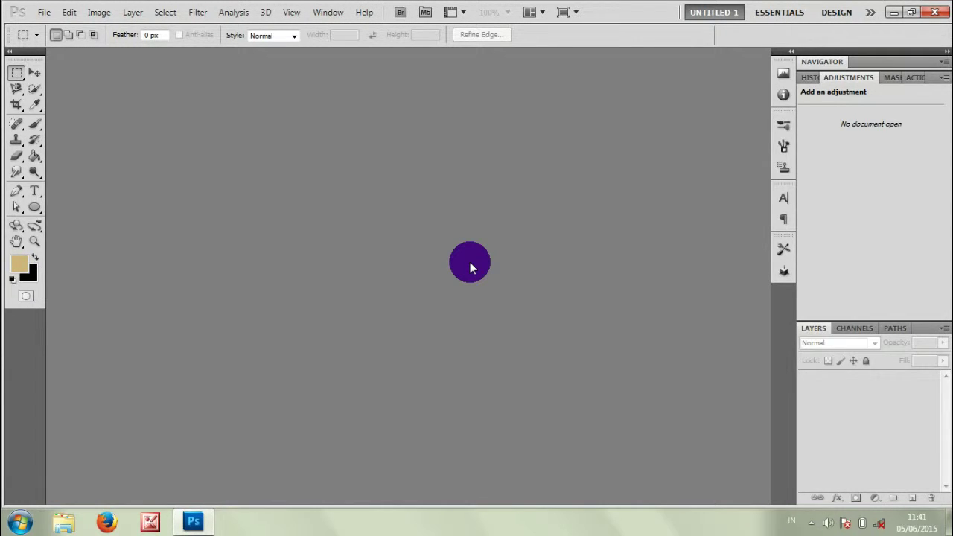
- Open lampu.jpg from the anime background images folder
double_click(470, 265)
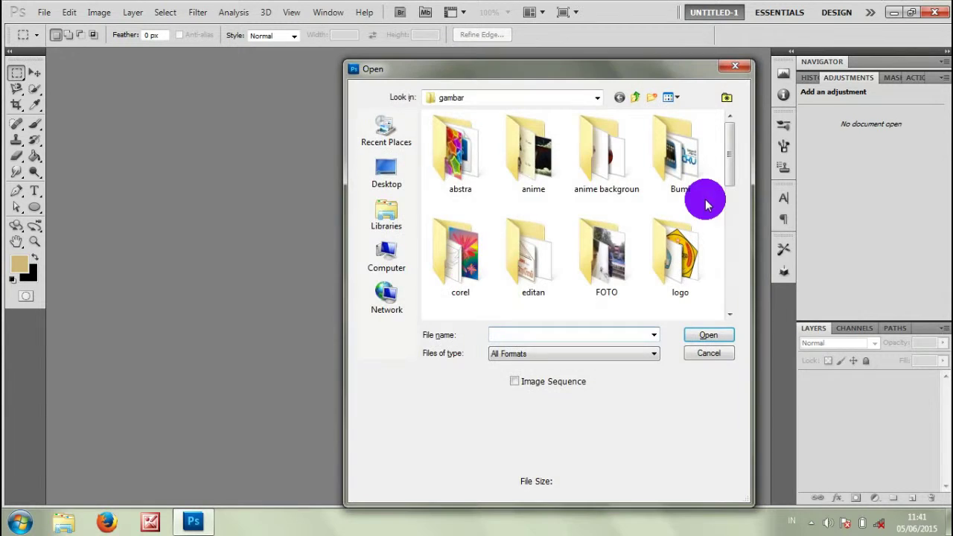
double_click(622, 159)
drag(730, 132, 735, 255)
click(521, 193)
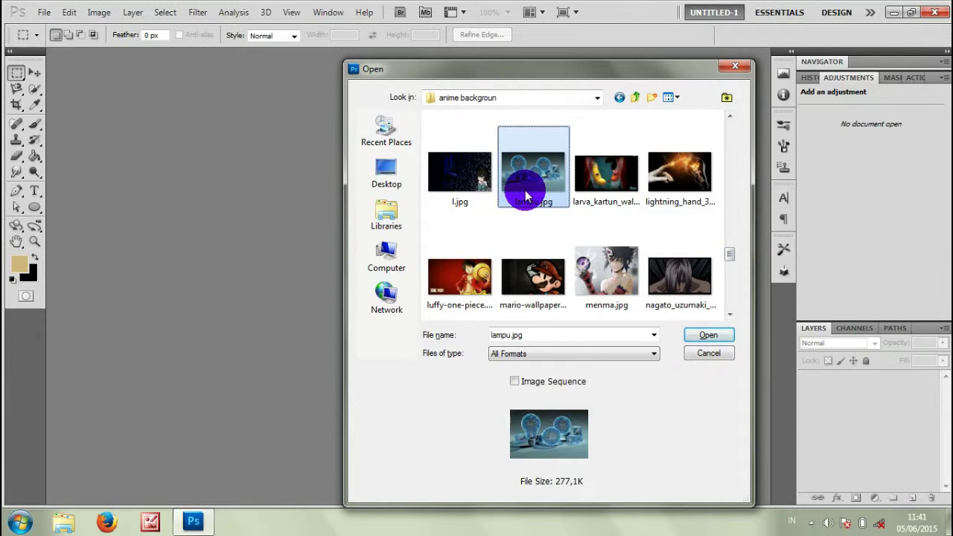
double_click(526, 195)
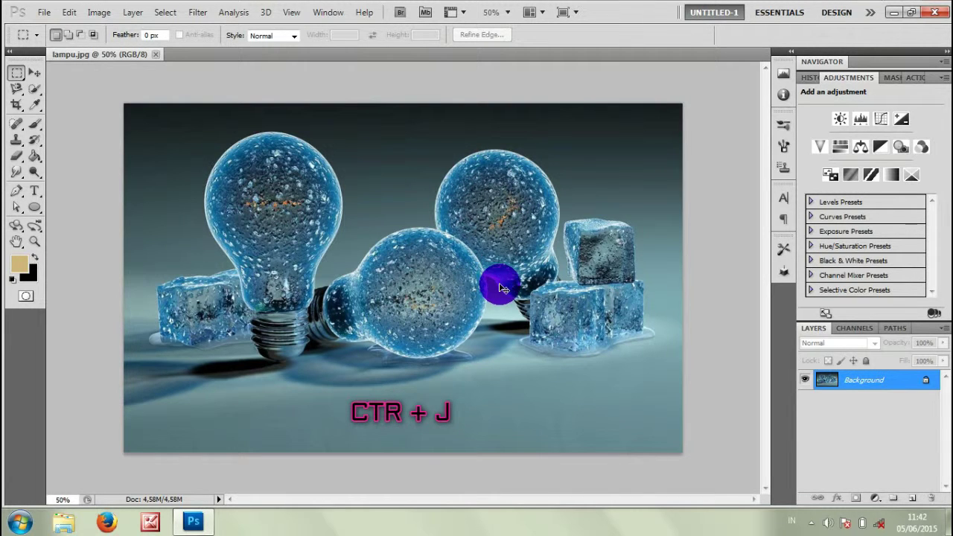
- Duplicate the photo to Layer 1 and apply default Black & White to the Background layer
key(ctrl+j)
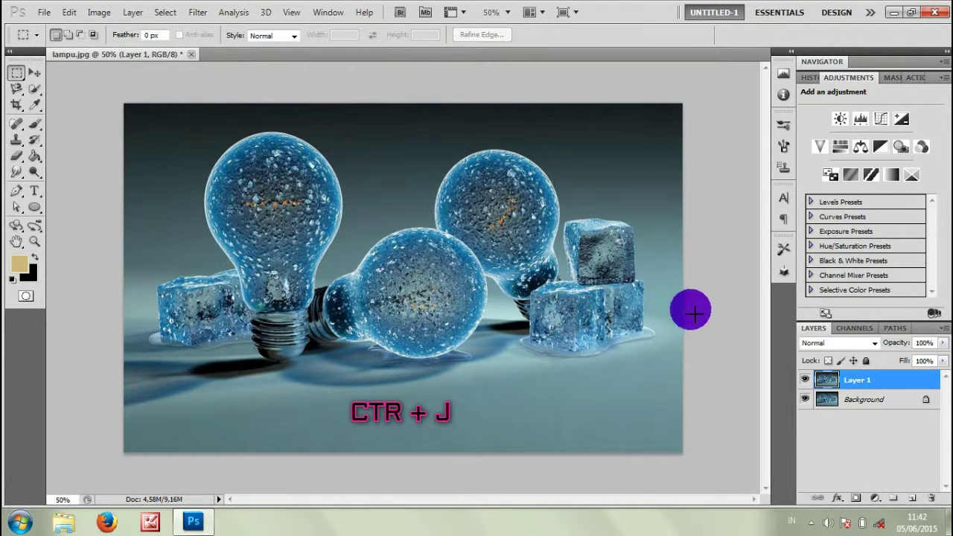
click(884, 407)
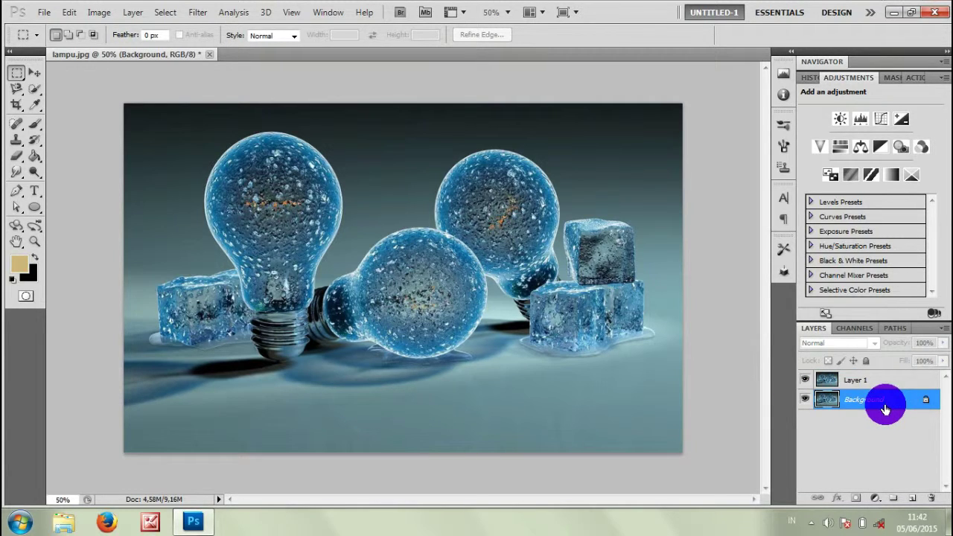
click(104, 13)
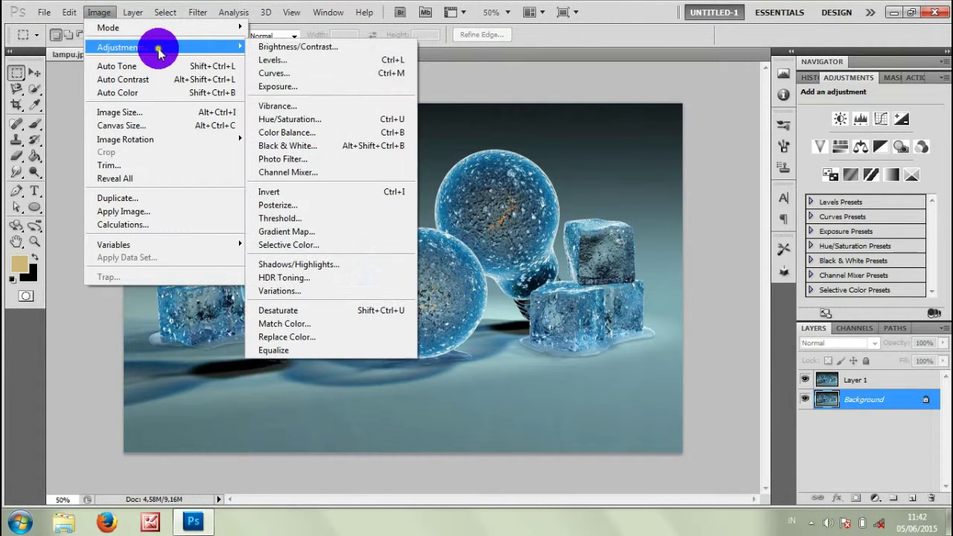
mouse_move(121, 47)
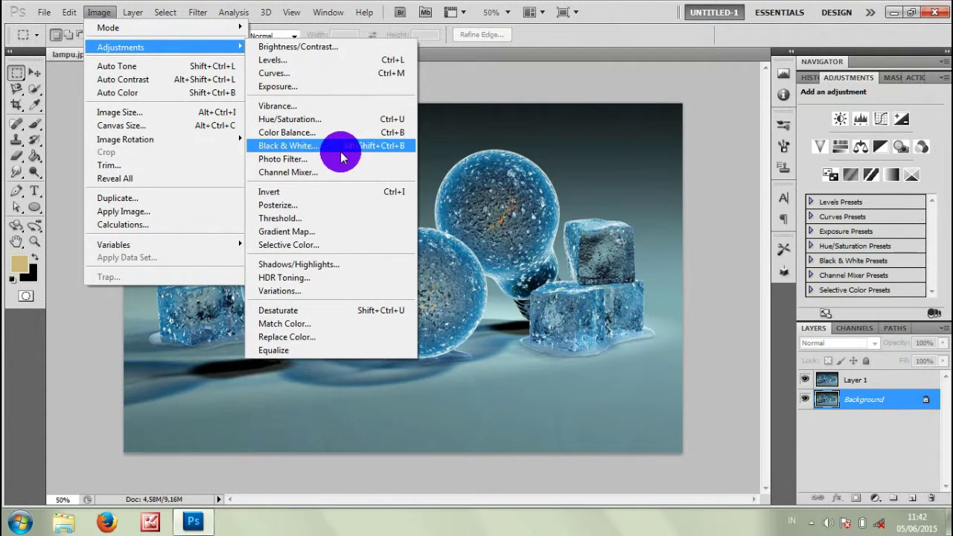
click(352, 152)
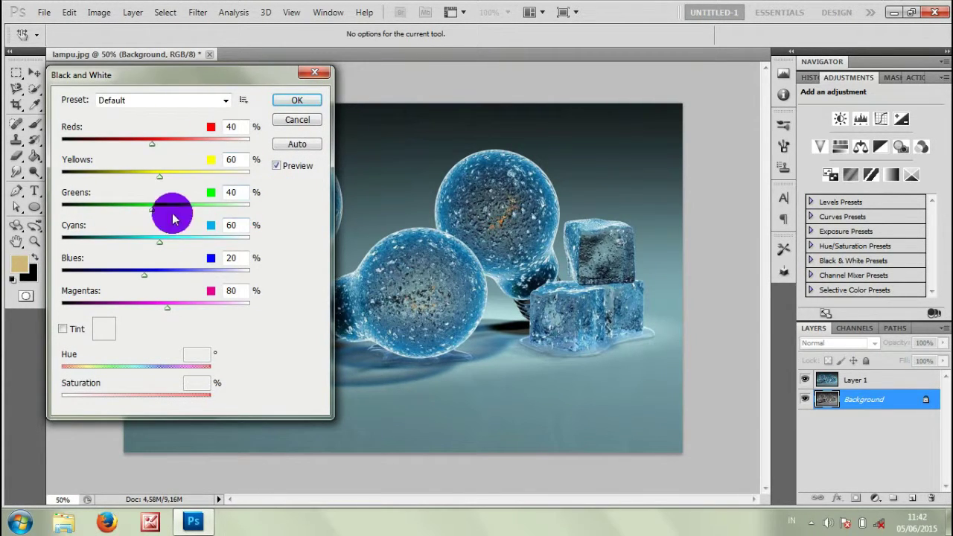
click(295, 102)
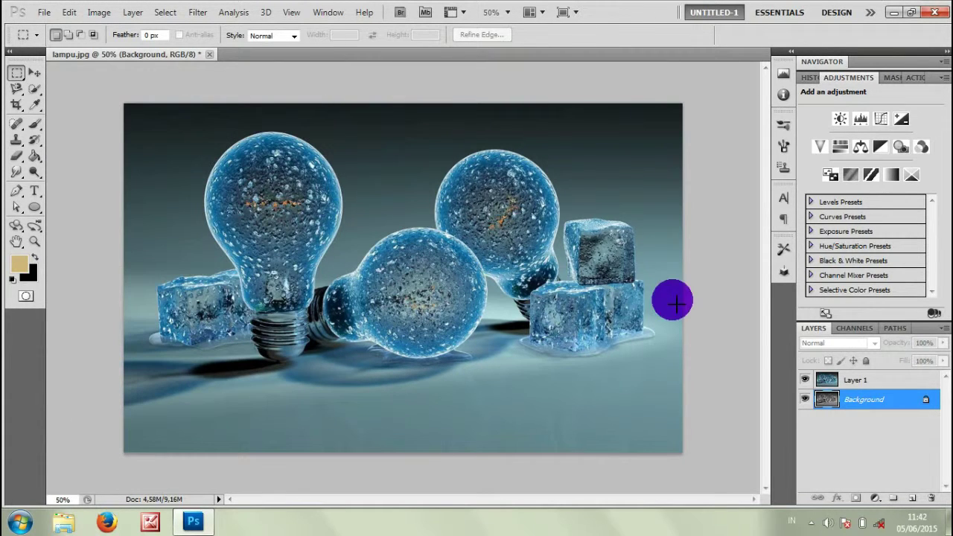
- Erase Layer 1 across the scene, middle bulb and left ice cube, sparing the left bulb
click(859, 381)
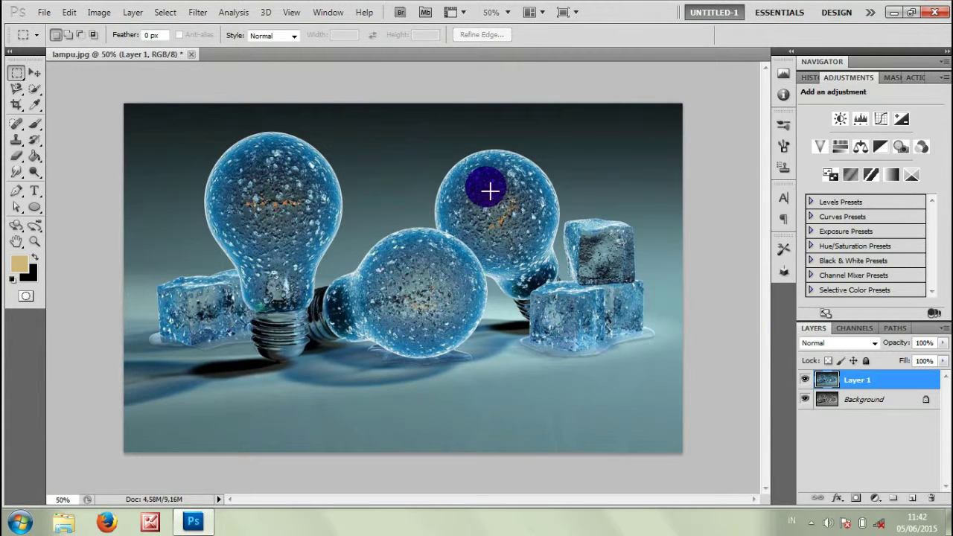
click(11, 157)
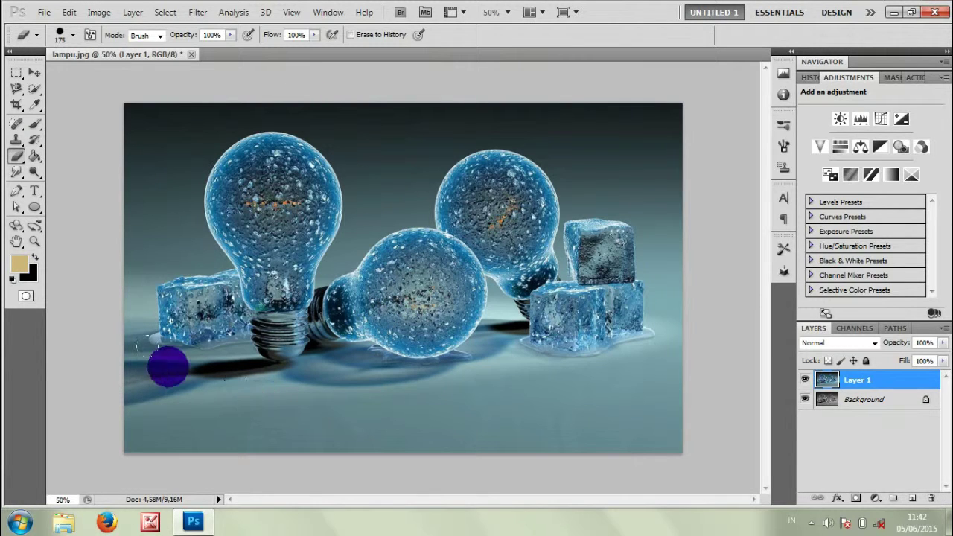
mouse_move(168, 366)
mouse_down()
mouse_move(138, 138)
mouse_move(150, 414)
mouse_move(432, 422)
mouse_move(526, 459)
mouse_move(579, 432)
mouse_move(688, 434)
mouse_move(677, 166)
mouse_move(649, 121)
mouse_move(611, 391)
mouse_move(559, 436)
mouse_move(526, 219)
mouse_move(496, 251)
mouse_move(457, 444)
mouse_move(442, 183)
mouse_move(517, 166)
mouse_move(503, 213)
mouse_move(566, 173)
mouse_move(585, 31)
mouse_up()
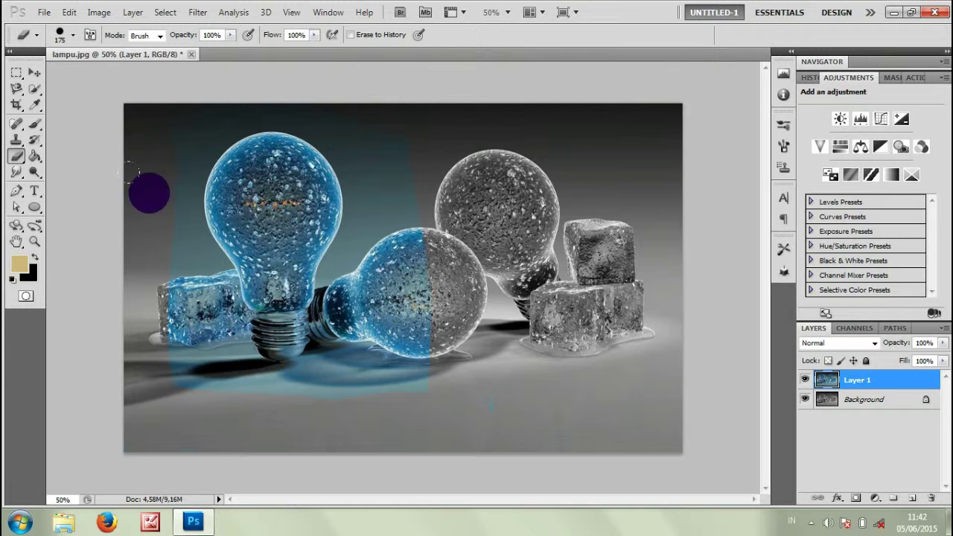
mouse_move(373, 141)
mouse_down()
mouse_move(377, 392)
mouse_move(421, 225)
mouse_up()
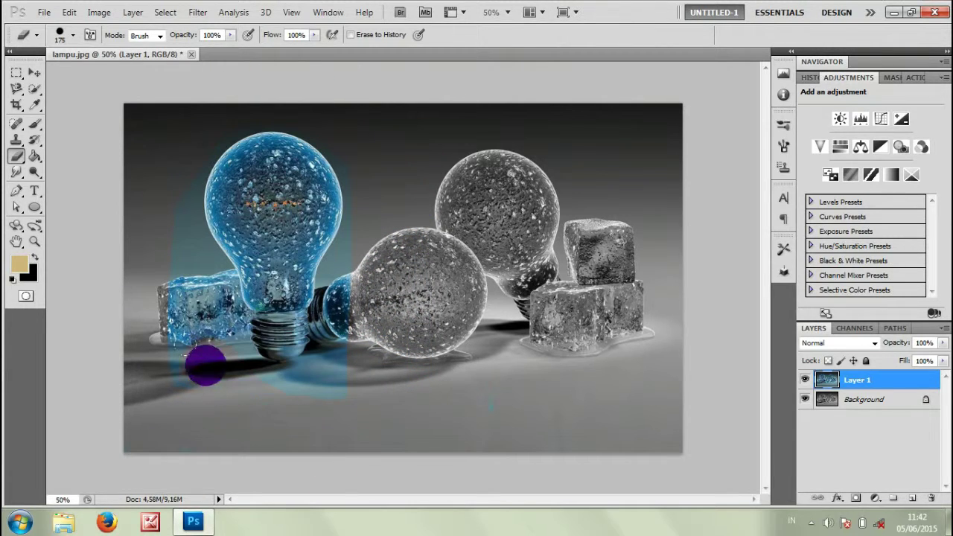
drag(171, 347, 195, 289)
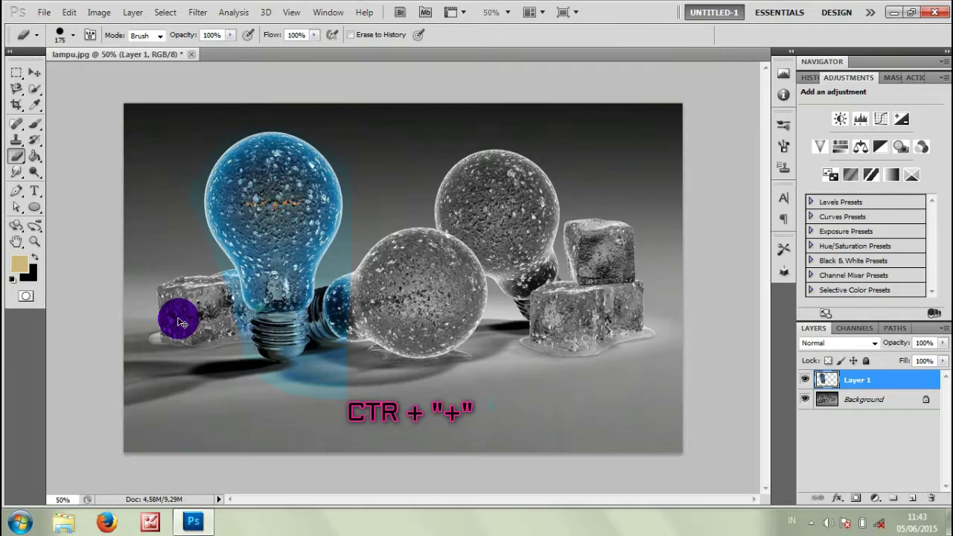
- At 500% zoom, erase leftover blue from the middle bulb and the lower-left area
key(ctrl+plus)
key(ctrl+plus)
key(ctrl+plus)
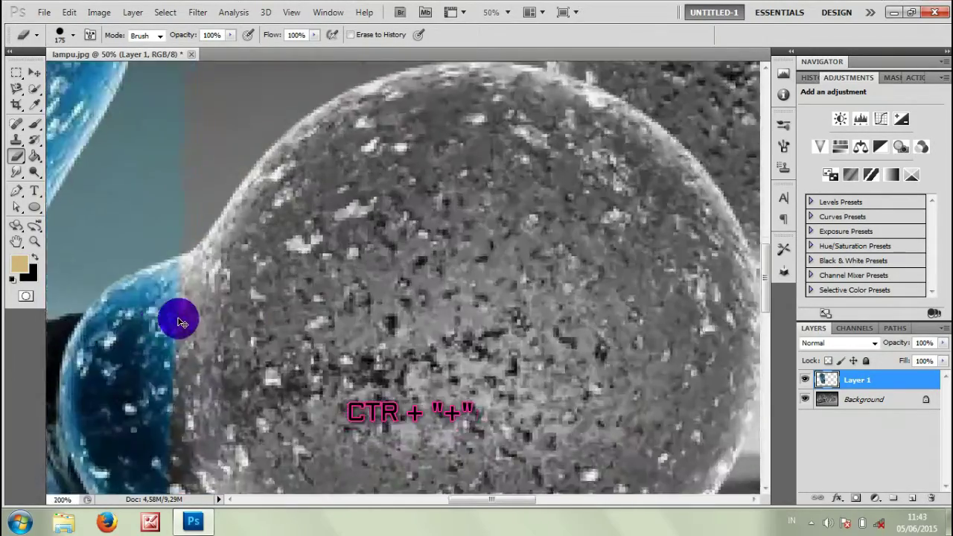
key(ctrl+plus)
key(ctrl+plus)
key(ctrl+plus)
drag(298, 234, 266, 223)
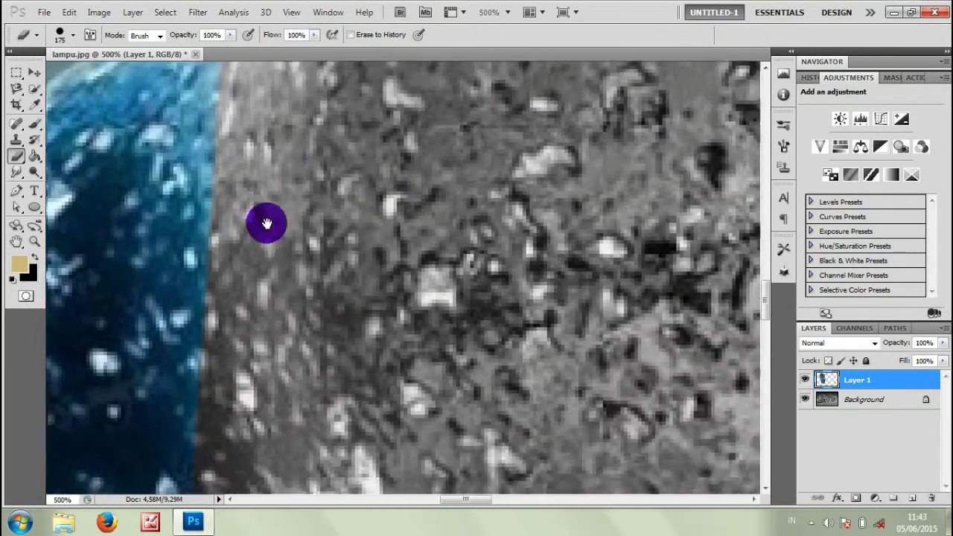
mouse_move(149, 293)
mouse_down()
mouse_move(260, 219)
mouse_move(316, 256)
mouse_up()
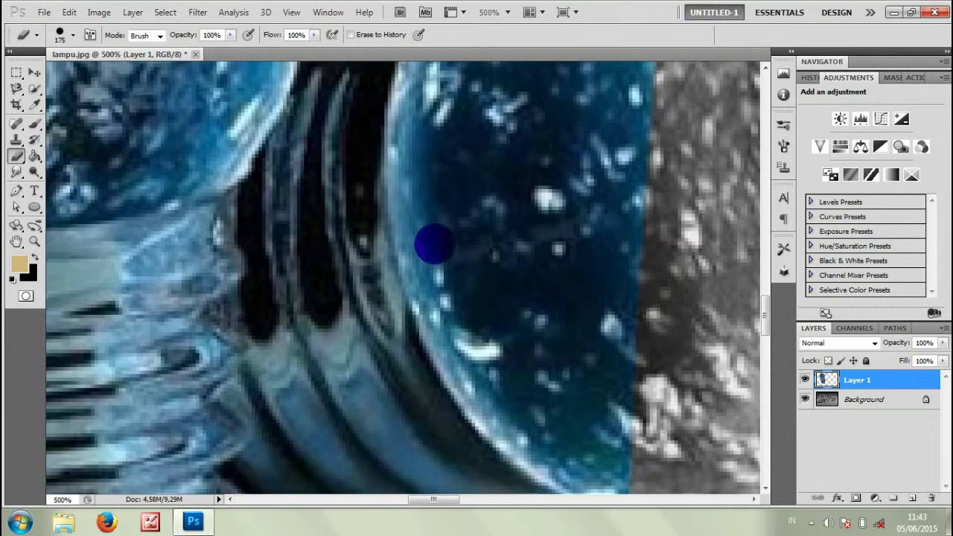
drag(455, 224, 624, 238)
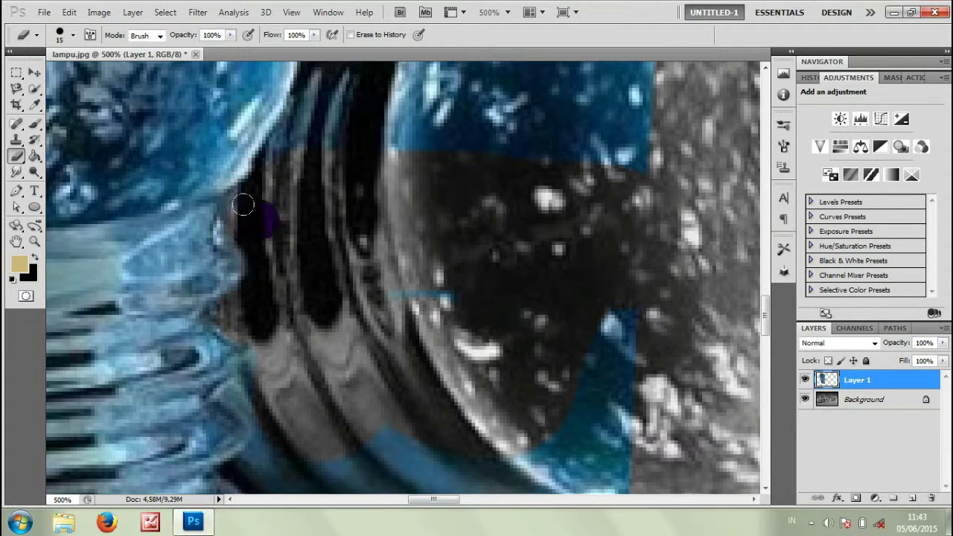
drag(283, 361, 293, 234)
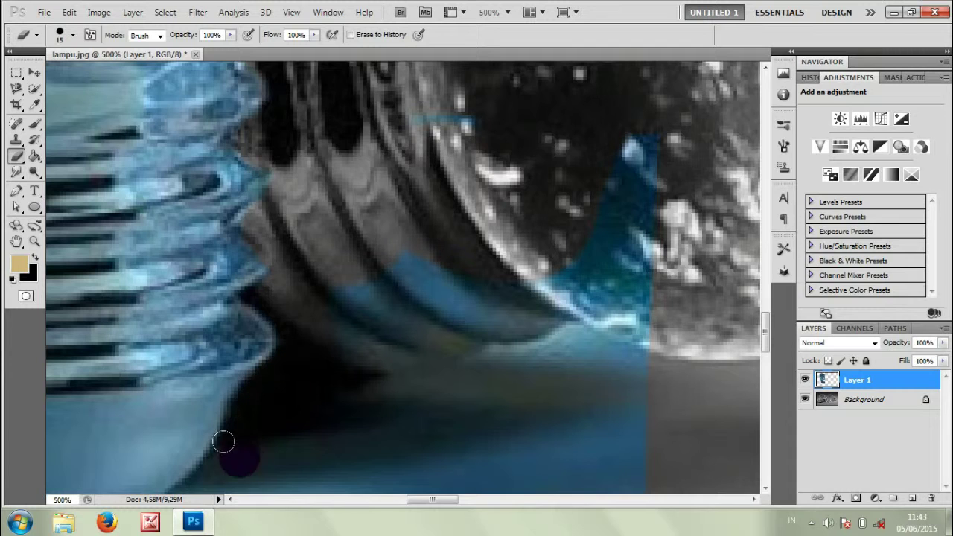
drag(275, 469, 343, 318)
mouse_move(221, 312)
mouse_down()
mouse_move(291, 264)
mouse_move(366, 285)
mouse_up()
- Erase the blue beside the bulb's striped base and dark edge, then zoom out to 300%
mouse_move(255, 398)
mouse_down()
mouse_move(379, 281)
mouse_move(262, 302)
mouse_move(393, 245)
mouse_move(598, 196)
mouse_up()
drag(440, 286, 702, 268)
mouse_move(249, 345)
mouse_down()
mouse_move(230, 383)
mouse_move(377, 401)
mouse_up()
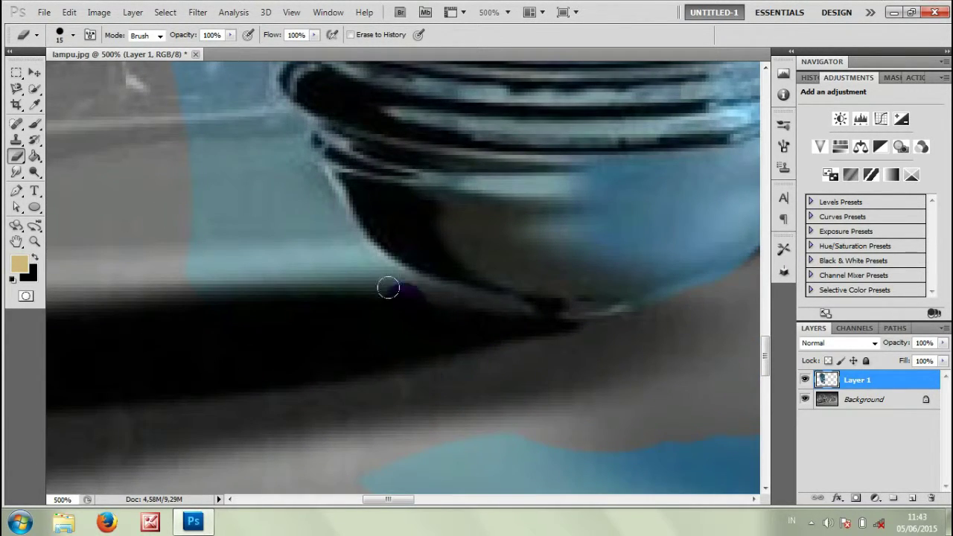
drag(326, 238, 279, 165)
mouse_move(252, 119)
mouse_down()
mouse_move(238, 174)
mouse_move(283, 183)
mouse_up()
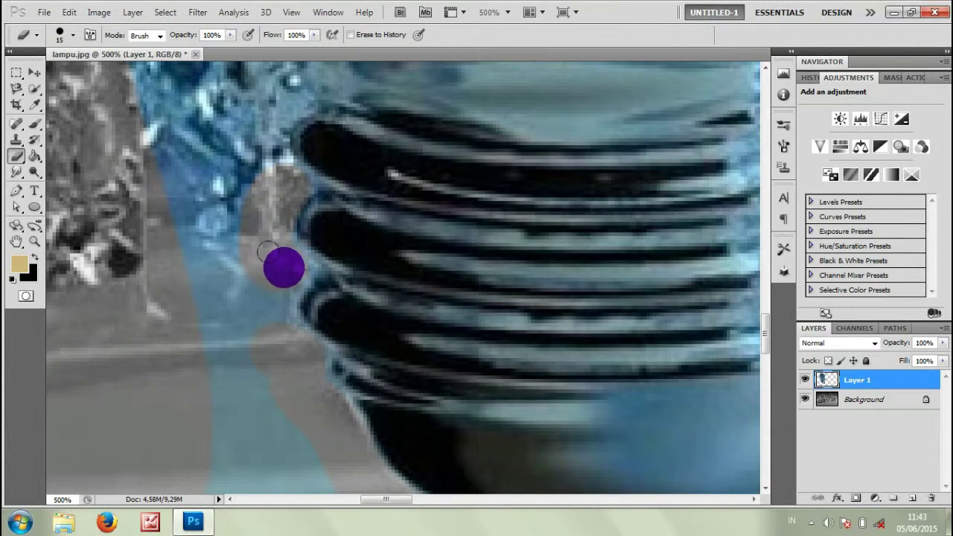
scroll(234, 184, up, 5)
scroll(291, 261, up, 3)
mouse_move(291, 262)
mouse_down()
mouse_move(274, 273)
mouse_move(249, 216)
mouse_up()
mouse_move(220, 176)
mouse_down()
mouse_move(213, 464)
mouse_move(181, 261)
mouse_move(219, 187)
mouse_move(200, 102)
mouse_move(201, 173)
mouse_up()
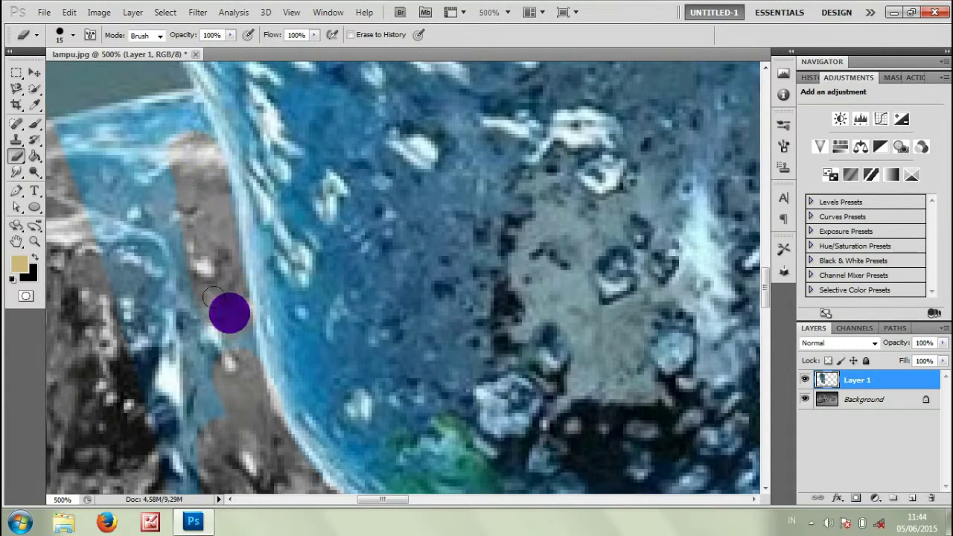
scroll(152, 190, up, 2)
scroll(152, 206, up, 2)
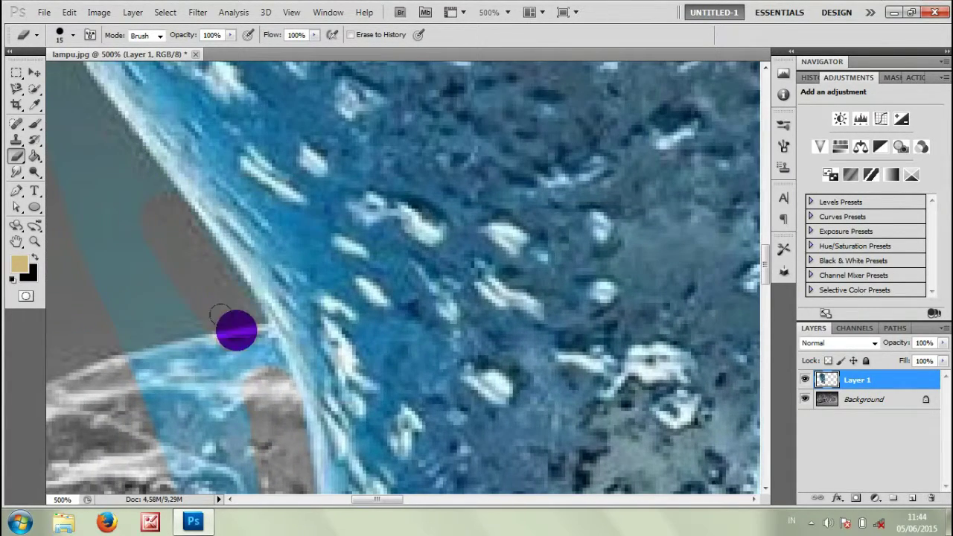
scroll(239, 358, up, 2)
scroll(154, 294, up, 1)
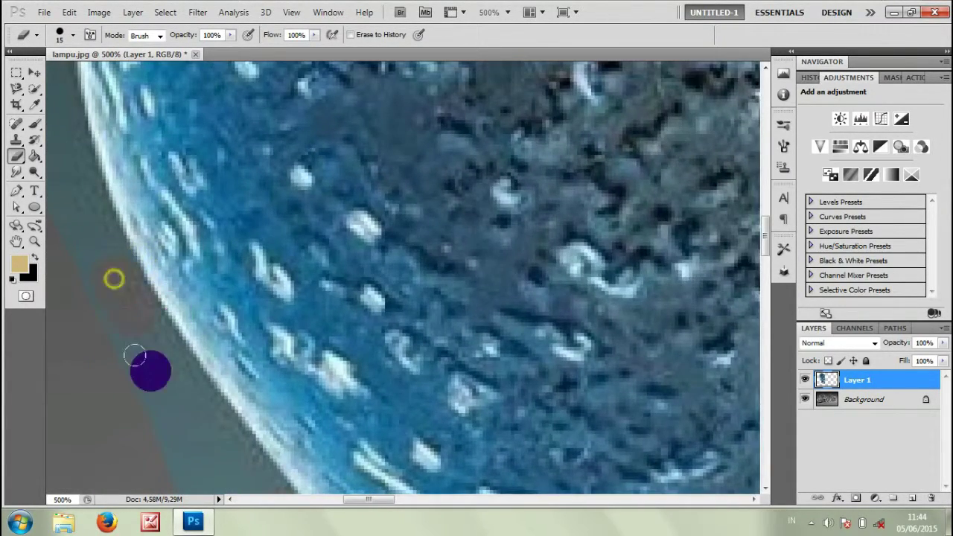
scroll(137, 317, down, 3)
scroll(214, 390, up, 1)
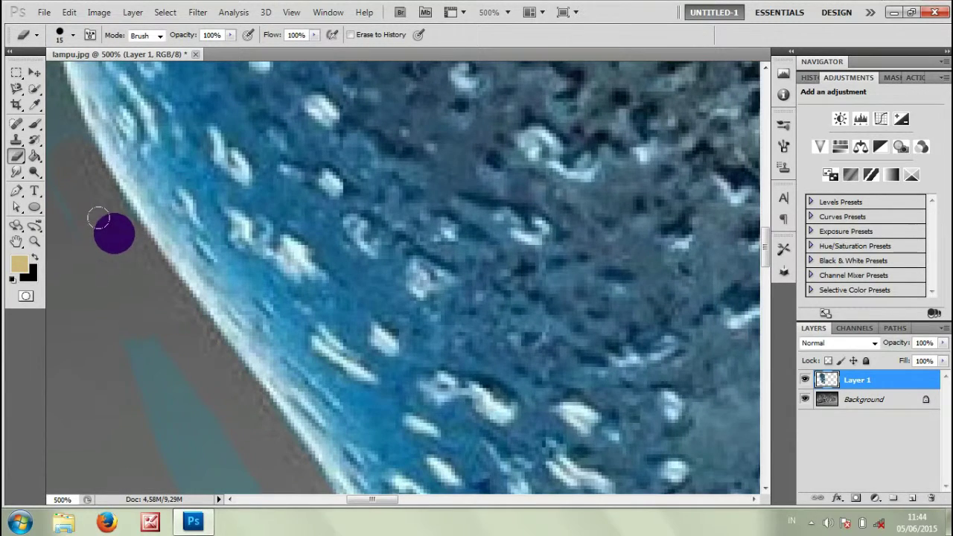
key(ctrl+minus)
key(ctrl+minus)
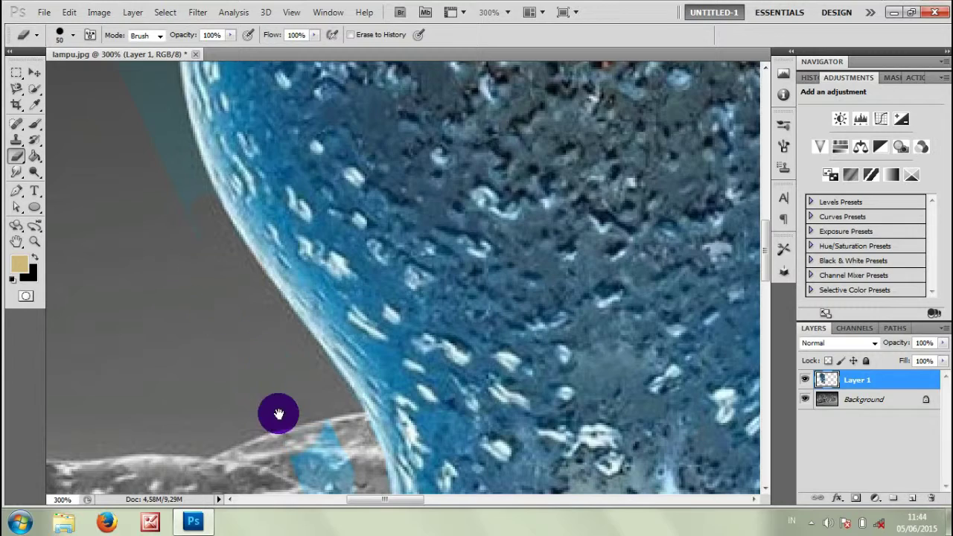
- Erase the teal spill below the bulb's glass edge and the blue on the lying bulb, then zoom to 100%
drag(279, 417, 226, 251)
drag(281, 447, 281, 455)
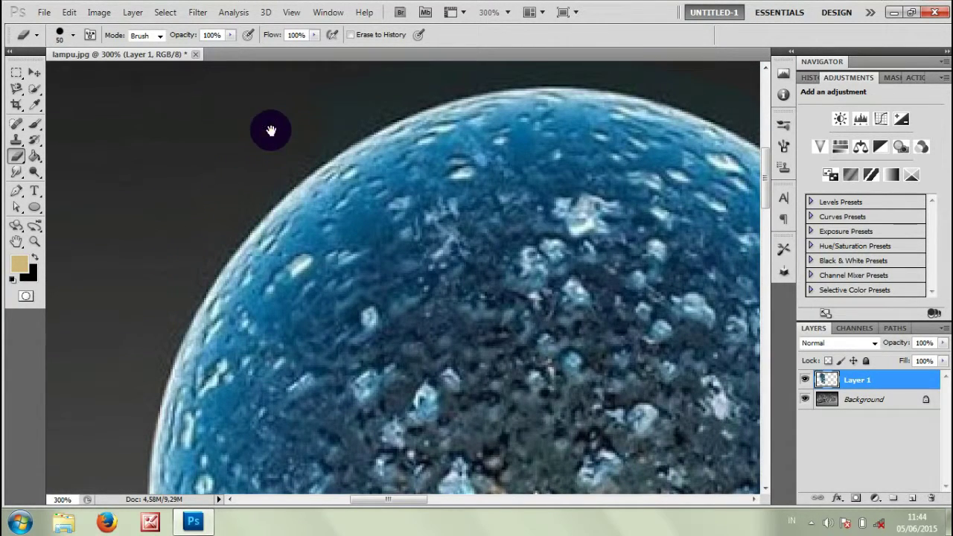
drag(271, 131, 172, 196)
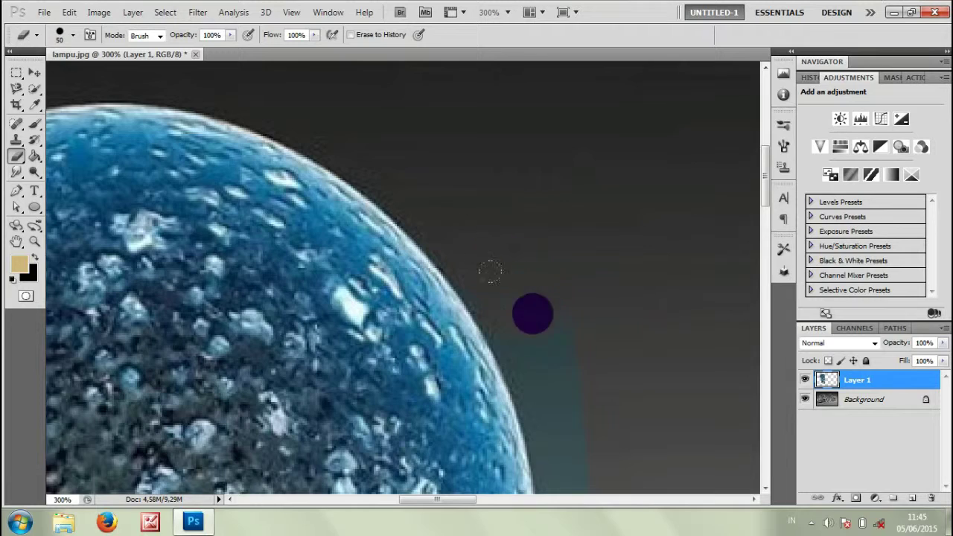
drag(521, 351, 486, 167)
drag(501, 372, 510, 199)
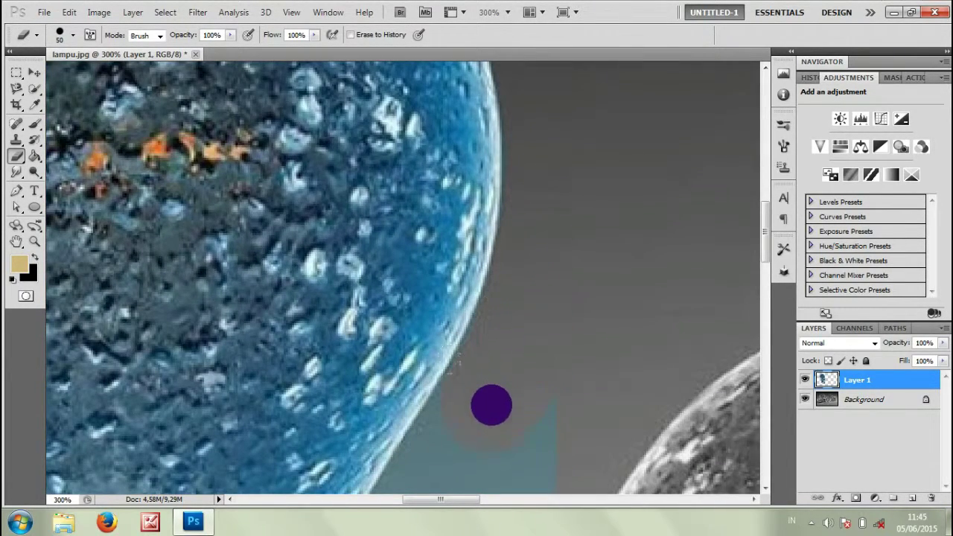
drag(536, 400, 560, 260)
mouse_move(478, 287)
mouse_down()
mouse_move(428, 364)
mouse_move(412, 430)
mouse_up()
mouse_move(408, 248)
mouse_down()
mouse_move(411, 411)
mouse_move(527, 372)
mouse_up()
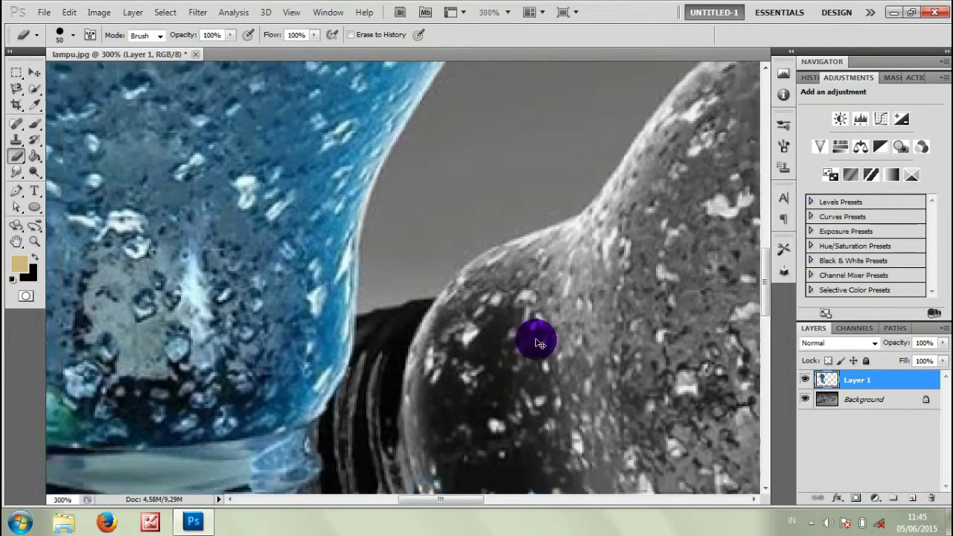
key(ctrl+minus)
key(ctrl+minus)
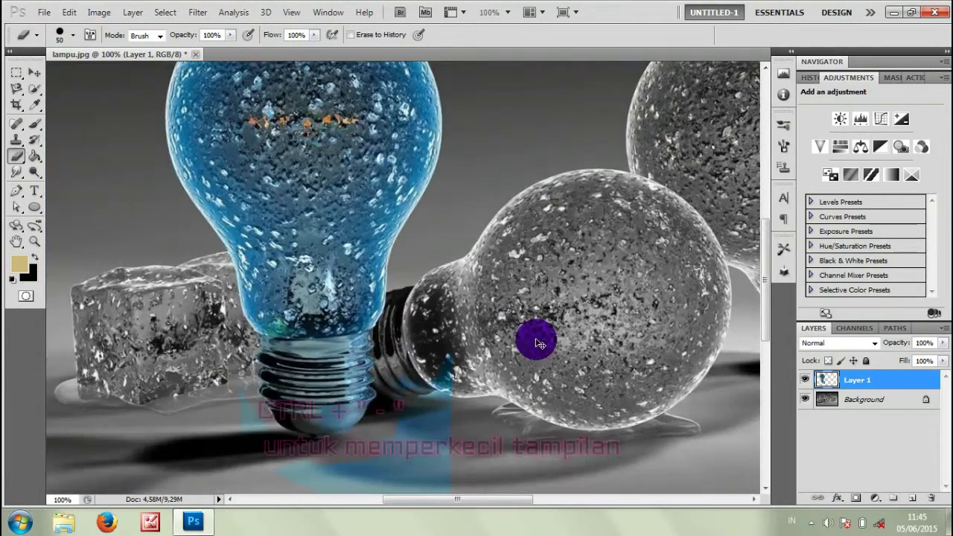
- Erase blue from the right bulb's neck and a floor speck, checking at 66.7% and 50%
mouse_move(394, 364)
mouse_down()
mouse_move(404, 488)
mouse_move(303, 457)
mouse_move(262, 463)
mouse_up()
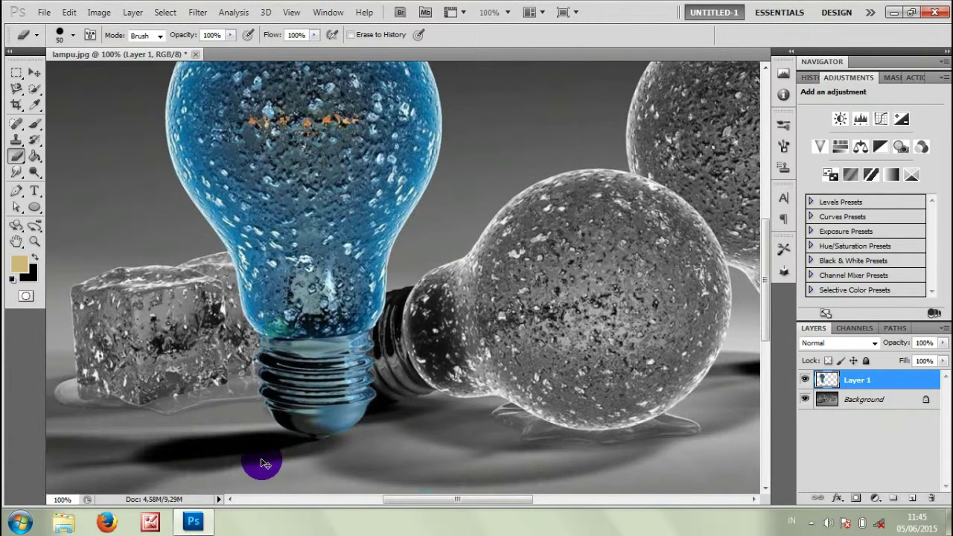
key(ctrl+minus)
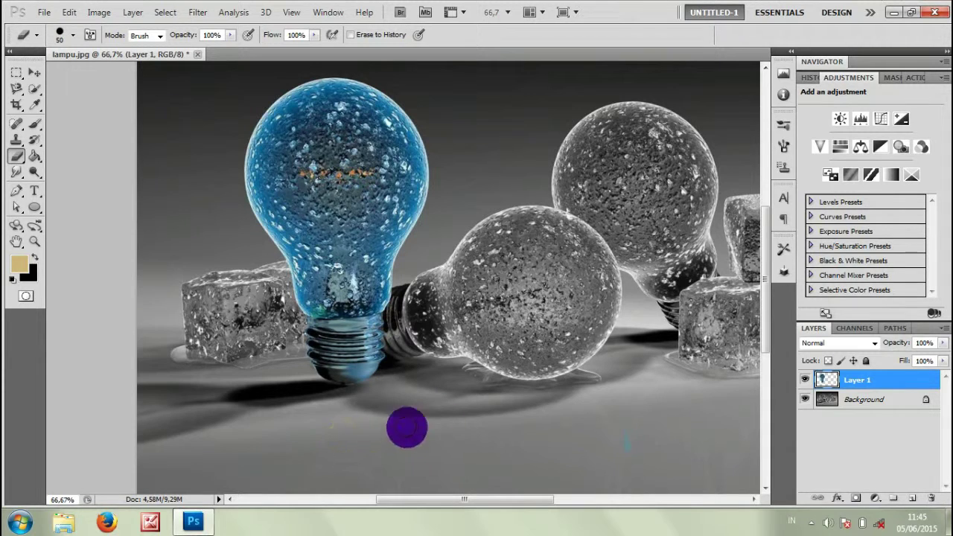
drag(581, 404, 651, 479)
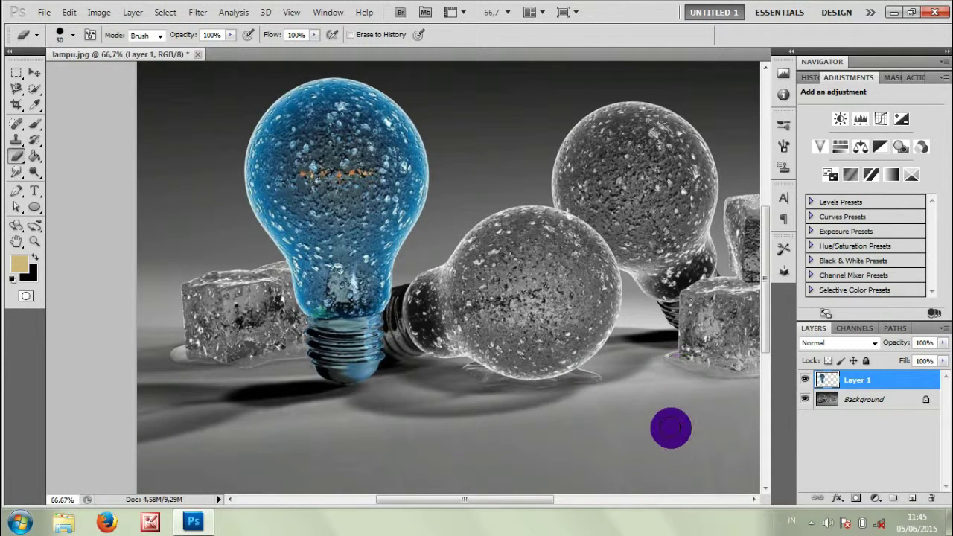
key(ctrl+minus)
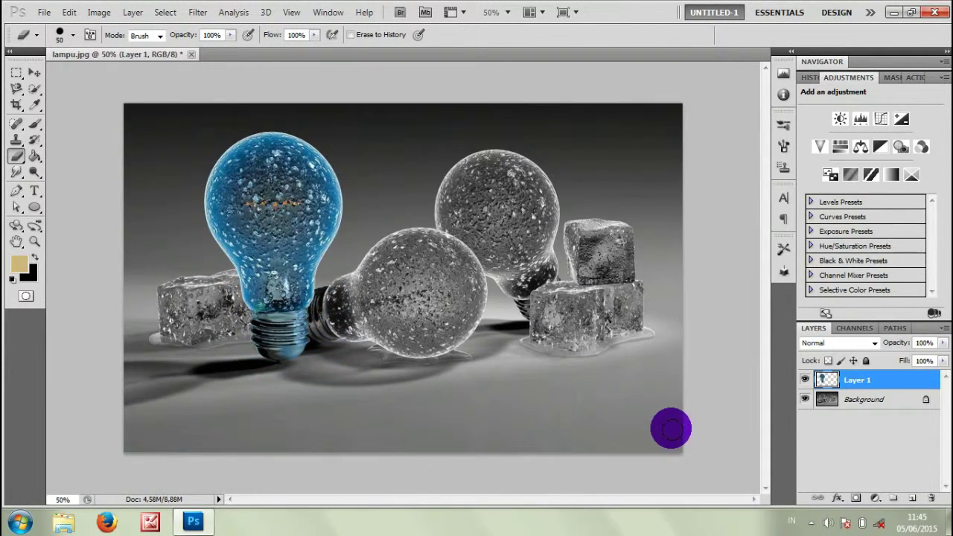